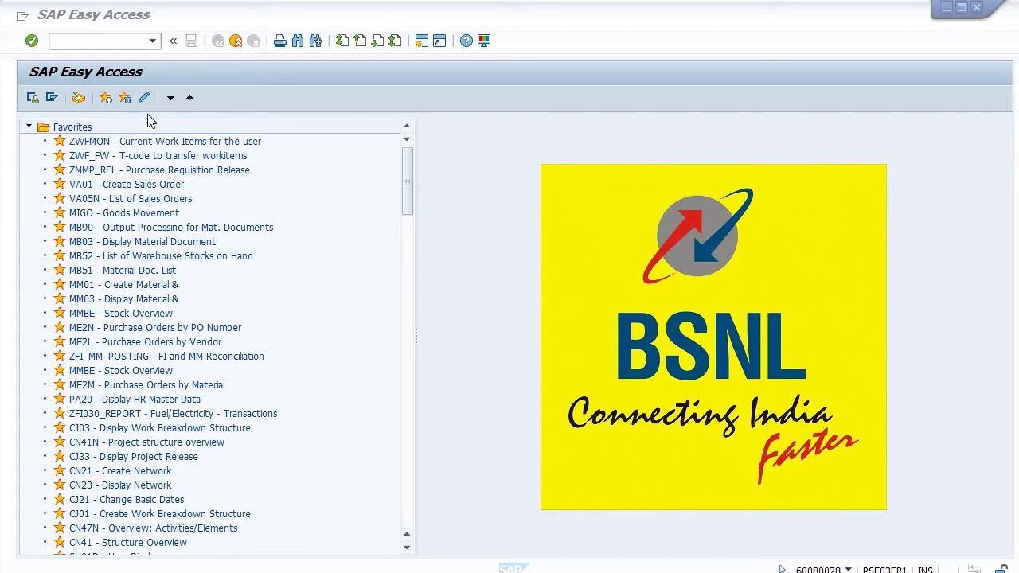
Step: Put the cursor in the SAP command field to enter a transaction code
{"action": "left_click", "coordinate": [79, 40]}
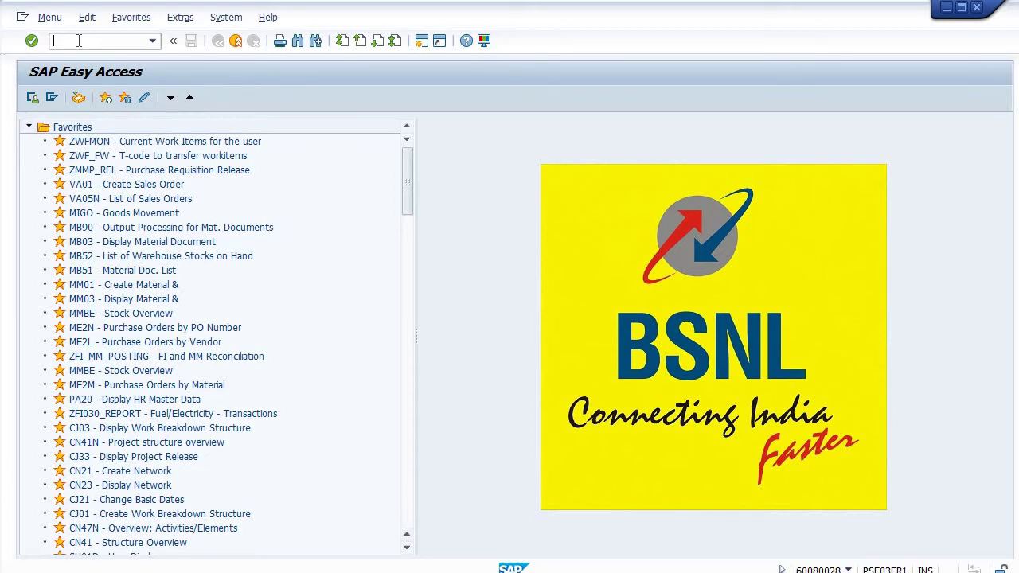
Step: Open MB51 and pick plant 1702 and storage location 1000 from history
{"action": "type", "text": "mb51"}
{"action": "key", "text": "Return"}
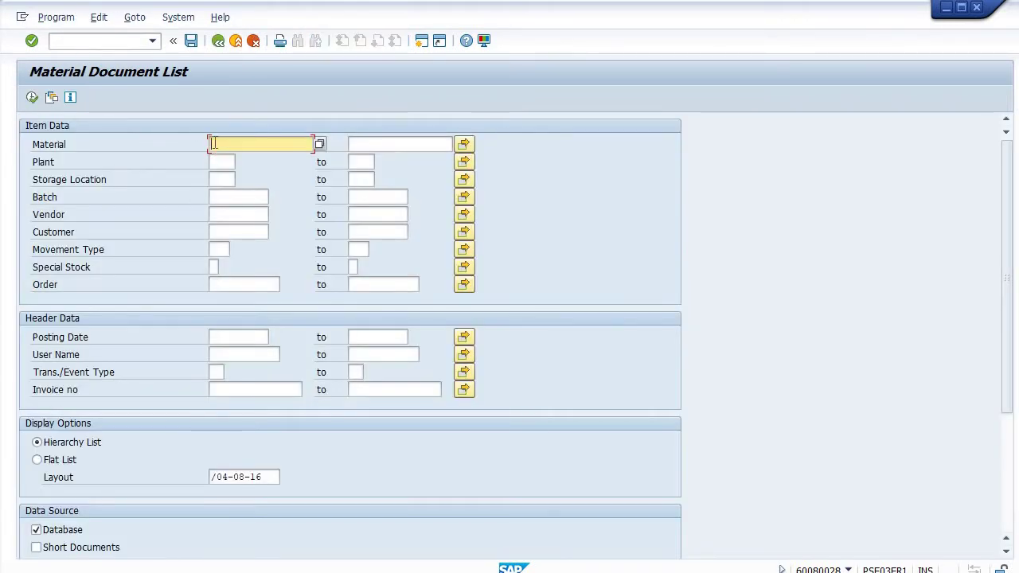
{"action": "left_click", "coordinate": [221, 162]}
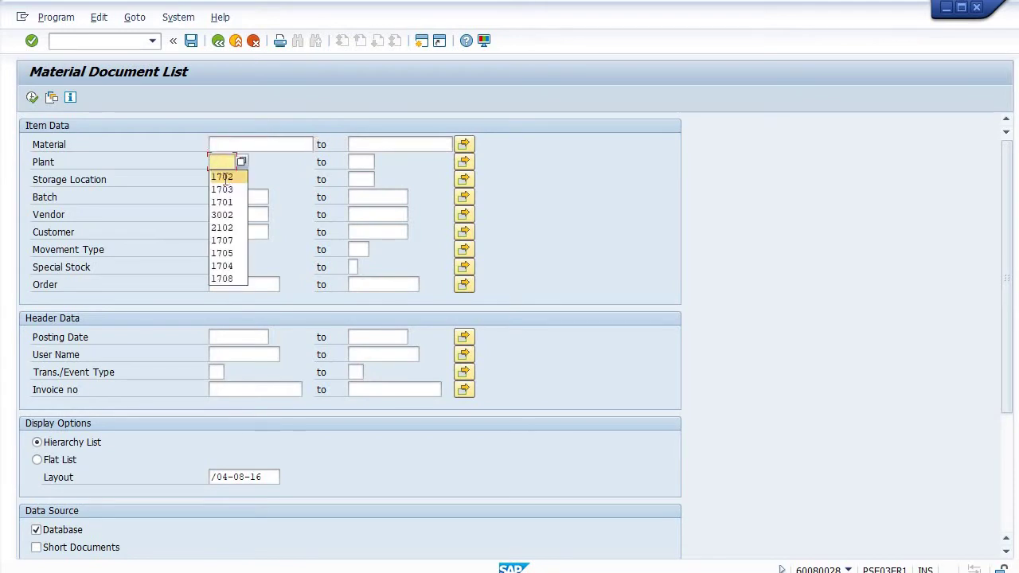
{"action": "left_click", "coordinate": [221, 174]}
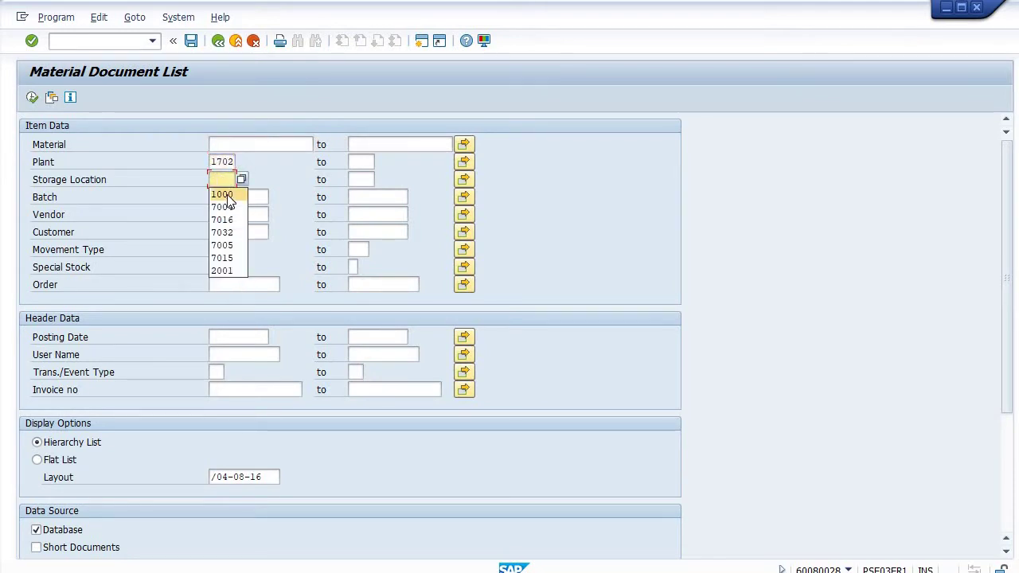
{"action": "left_click", "coordinate": [223, 195]}
Step: Enter the posting date range 01.04.2019 to 31.03.2020
{"action": "left_click", "coordinate": [228, 337]}
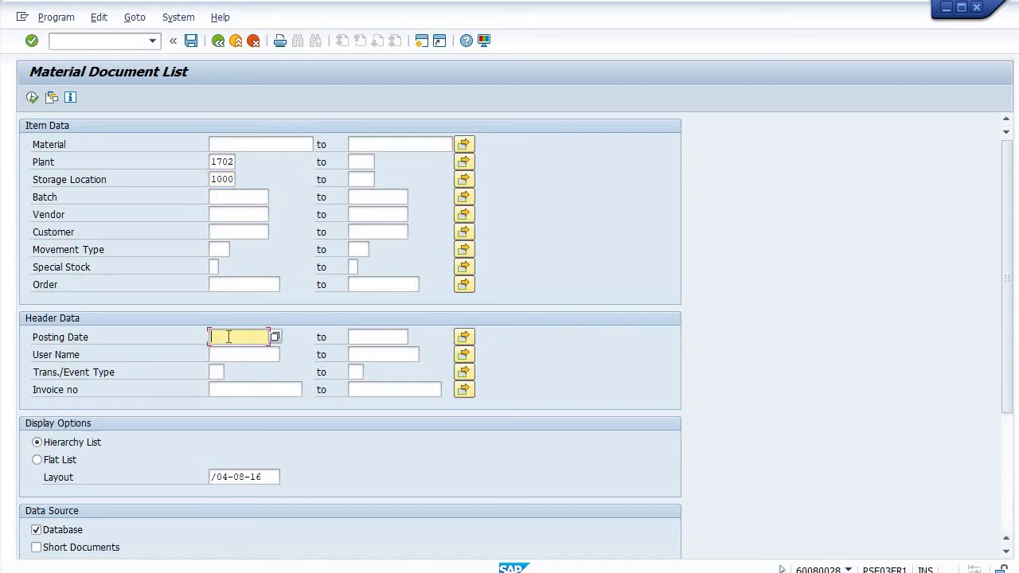
{"action": "type", "text": "010"}
{"action": "type", "text": "42019"}
{"action": "key", "text": "Tab"}
{"action": "type", "text": "310"}
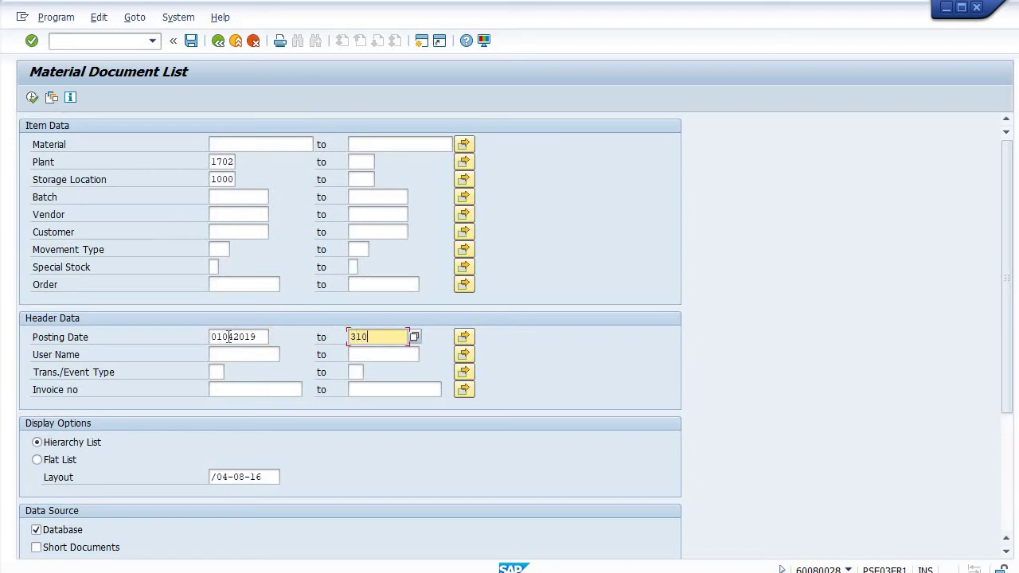
{"action": "type", "text": "32020"}
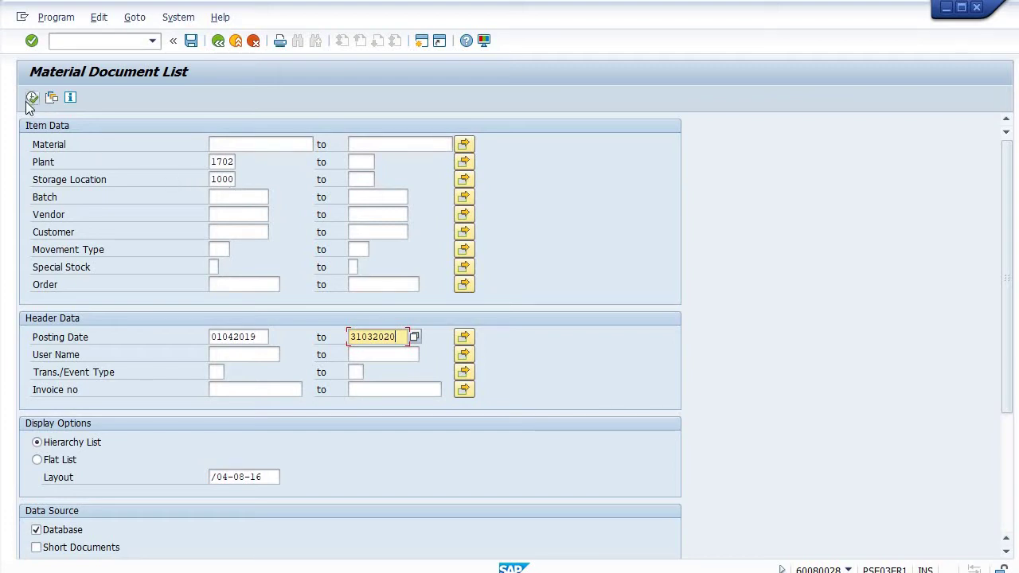
Step: Schedule MB51 as an immediate background job using the default print parameters
{"action": "left_click", "coordinate": [57, 19]}
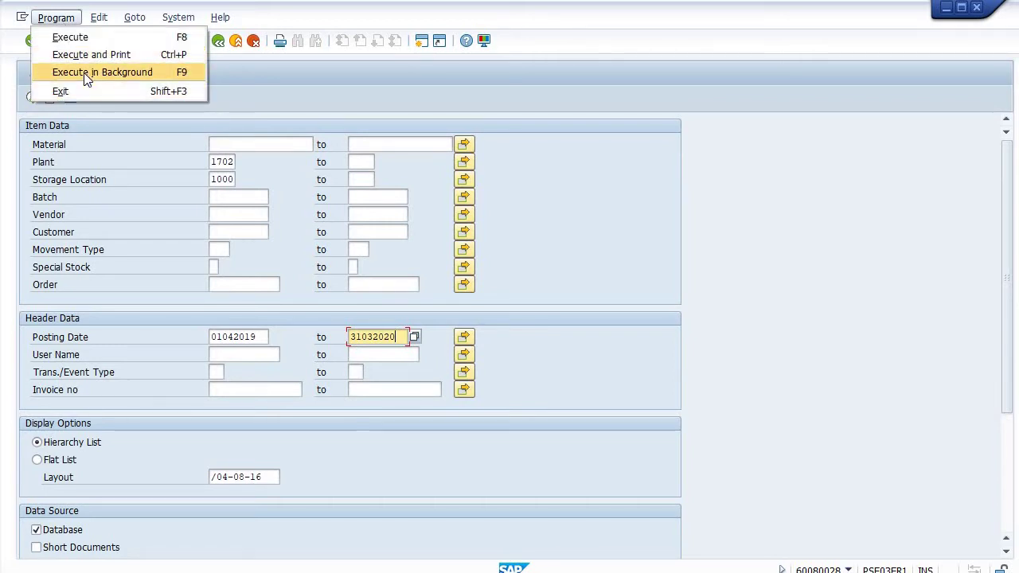
{"action": "left_click", "coordinate": [85, 74]}
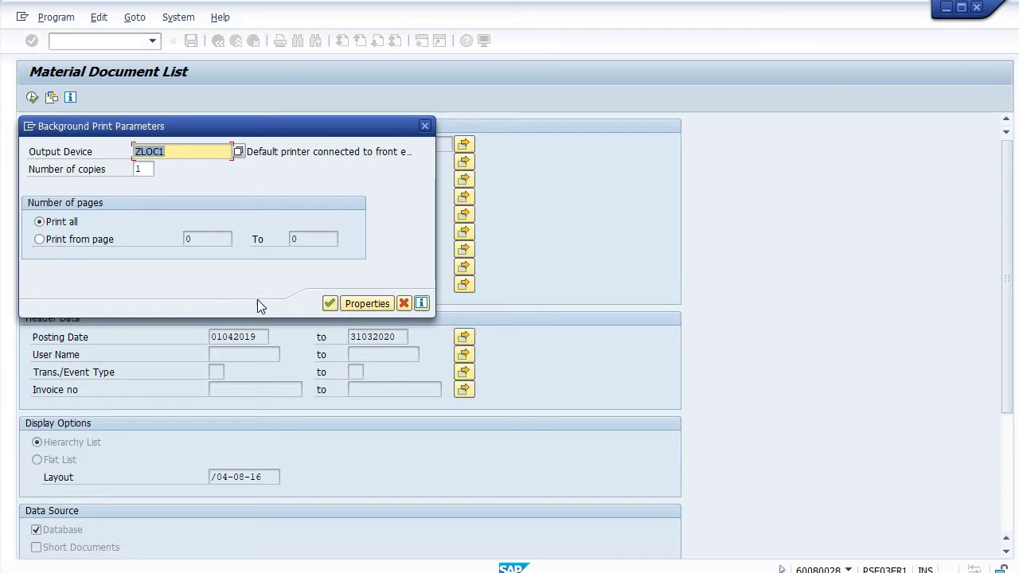
{"action": "left_click", "coordinate": [327, 305]}
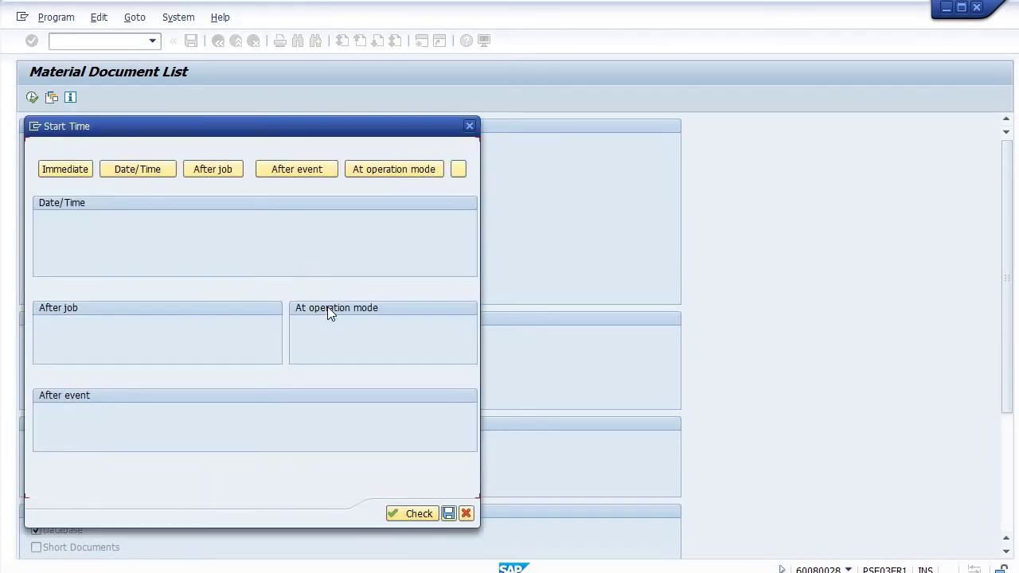
{"action": "left_click", "coordinate": [84, 172]}
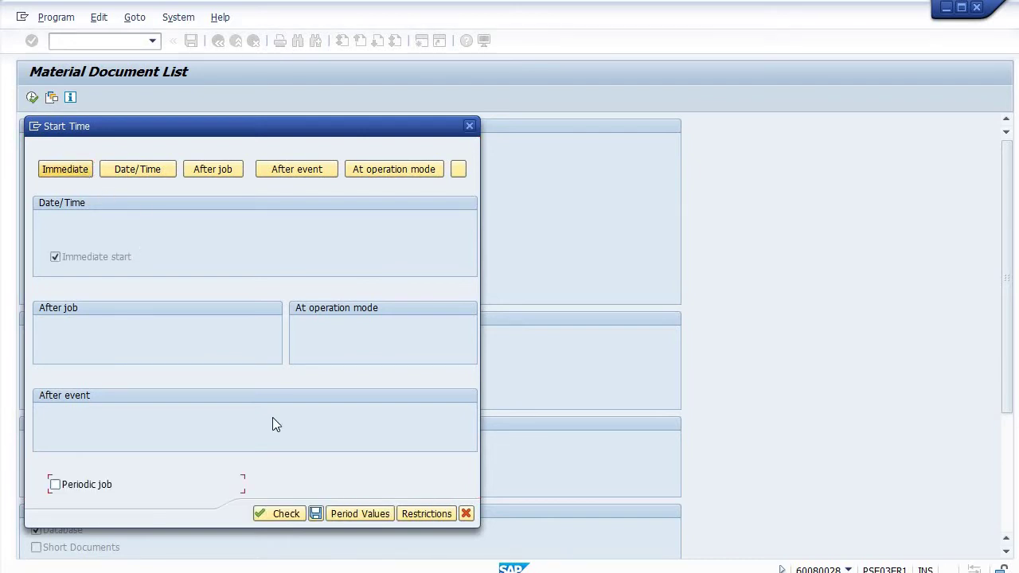
{"action": "left_click", "coordinate": [316, 514]}
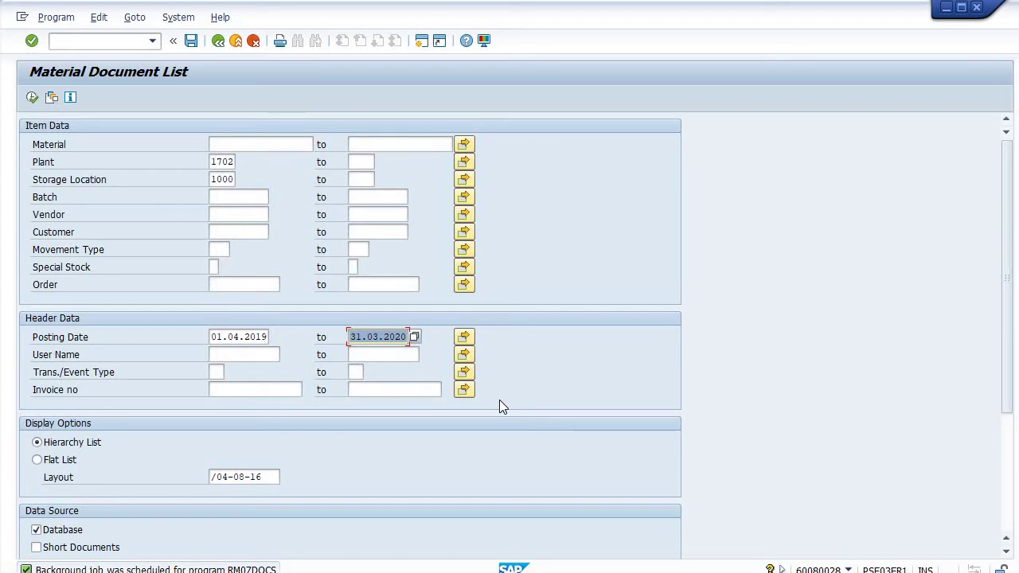
Step: Open the SM37 background job selection screen with /nsm37
{"action": "left_click", "coordinate": [80, 38]}
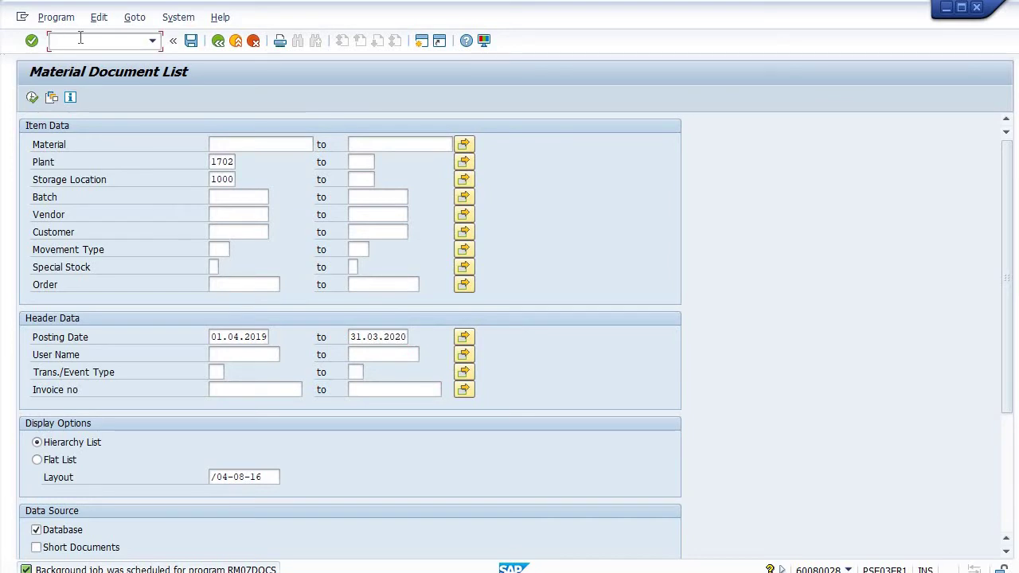
{"action": "type", "text": "s"}
{"action": "type", "text": "m"}
{"action": "key", "text": "BackSpace"}
{"action": "key", "text": "BackSpace"}
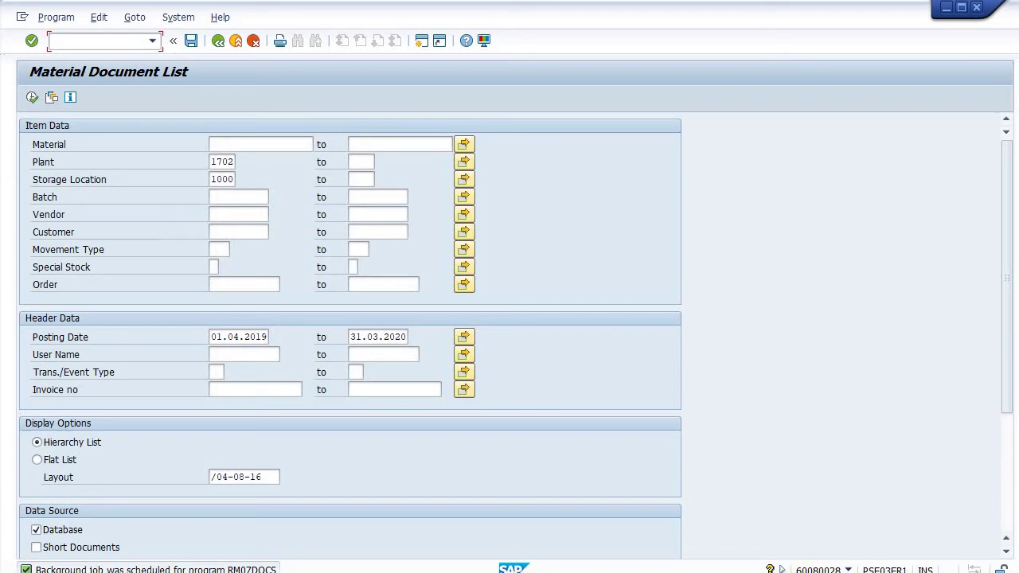
{"action": "type", "text": "/nsm3"}
{"action": "type", "text": "7"}
{"action": "key", "text": "Return"}
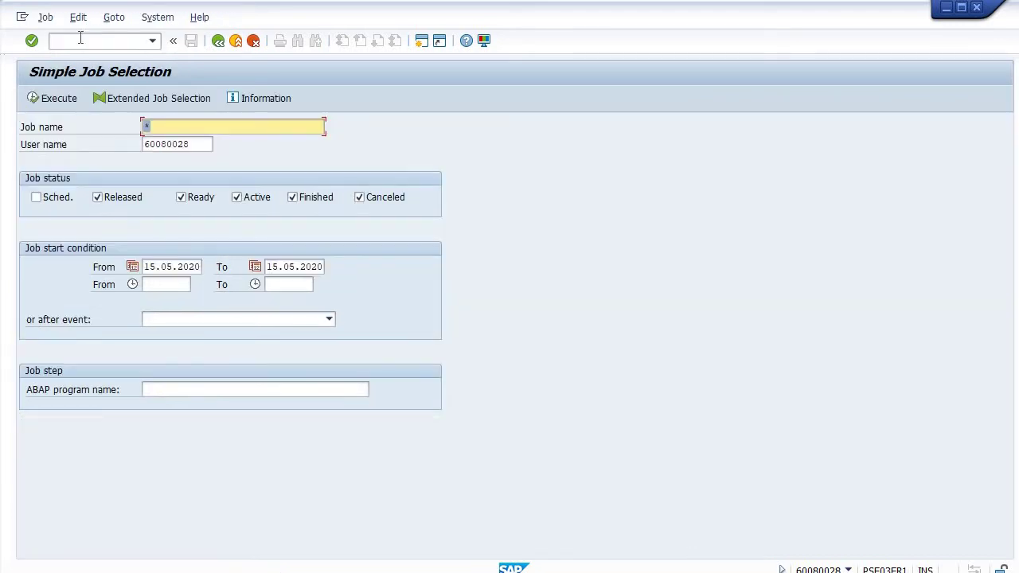
Step: Change the From date to 14.05.2020 and include scheduled jobs
{"action": "left_click", "coordinate": [153, 267]}
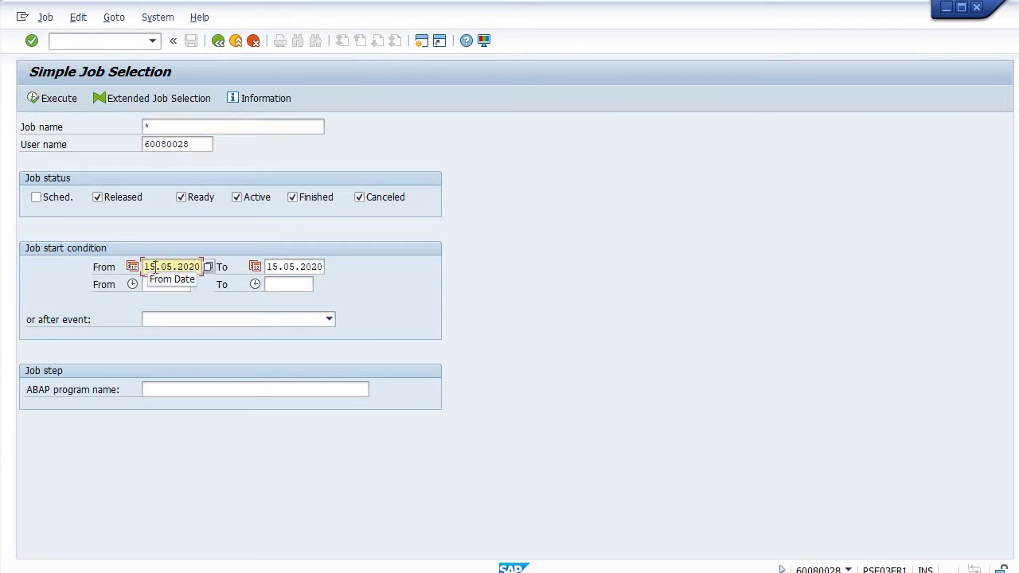
{"action": "key", "text": "BackSpace"}
{"action": "type", "text": "4"}
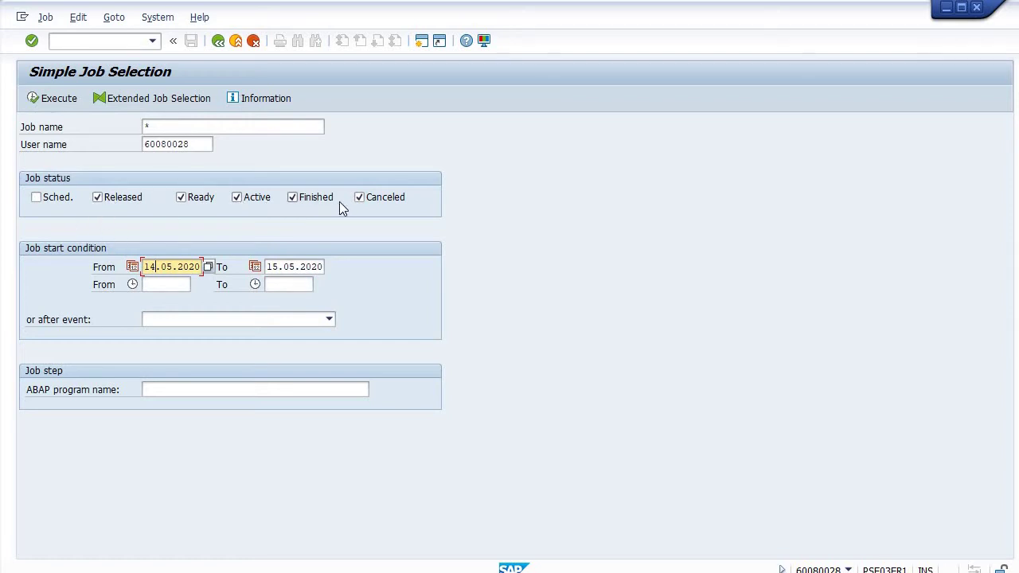
{"action": "left_click", "coordinate": [35, 198]}
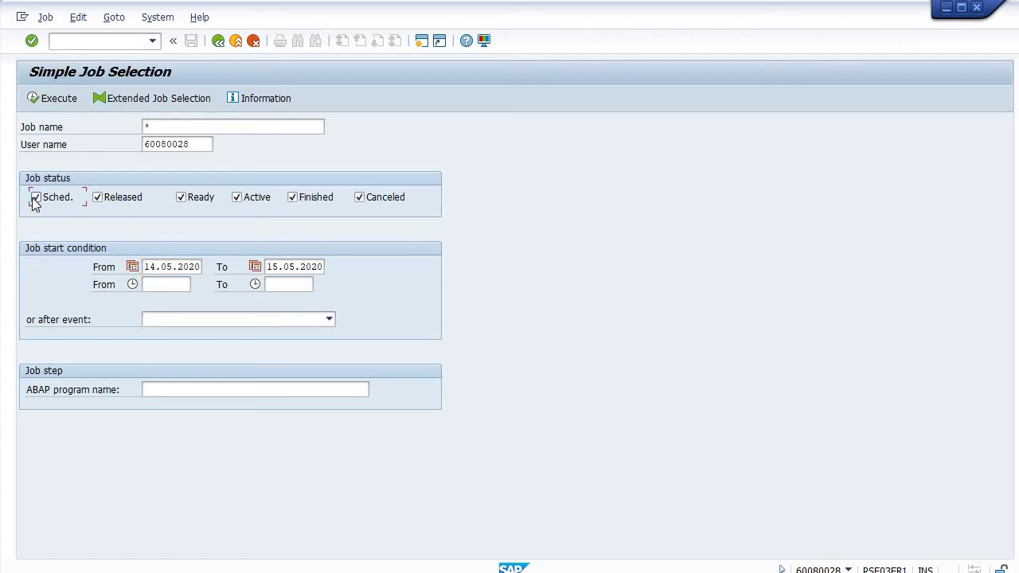
Step: List the matching jobs and select the later RM07DOCS job's spool output
{"action": "left_click", "coordinate": [34, 101]}
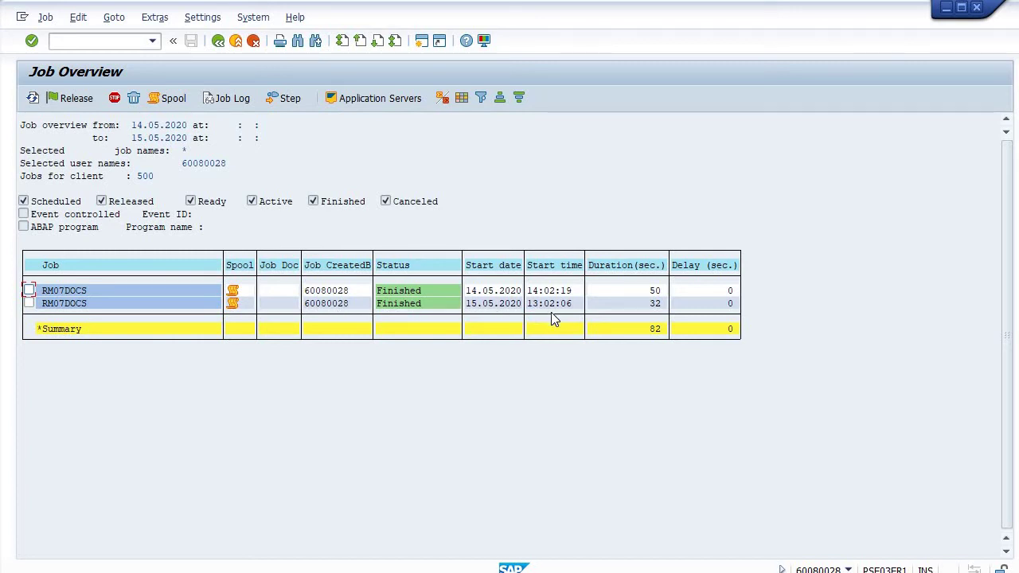
{"action": "left_click", "coordinate": [28, 303]}
{"action": "left_click", "coordinate": [232, 305]}
Step: Display spool request 200037 and scroll through its first pages
{"action": "double_click", "coordinate": [231, 305]}
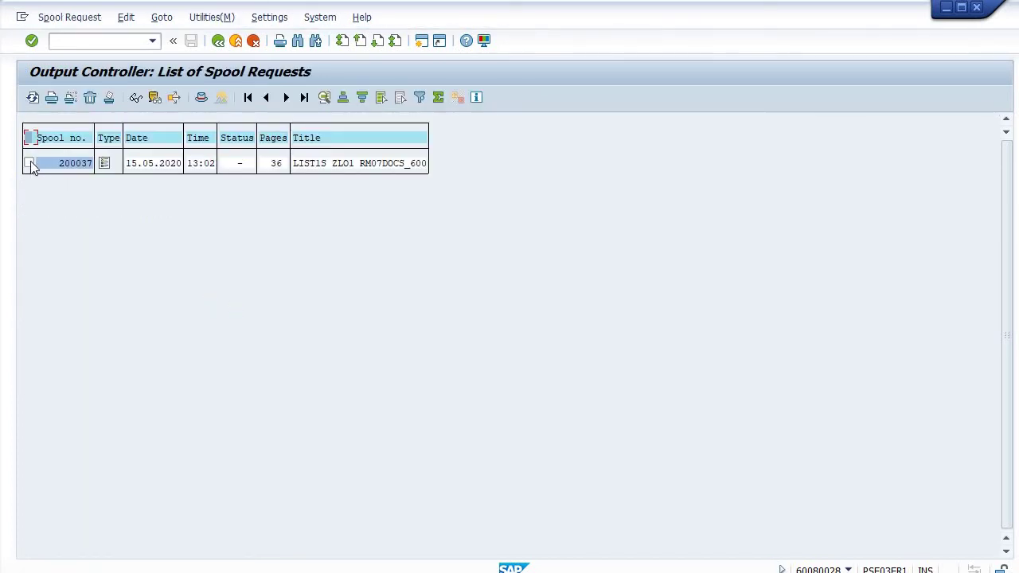
{"action": "left_click", "coordinate": [28, 162]}
{"action": "left_click", "coordinate": [102, 159]}
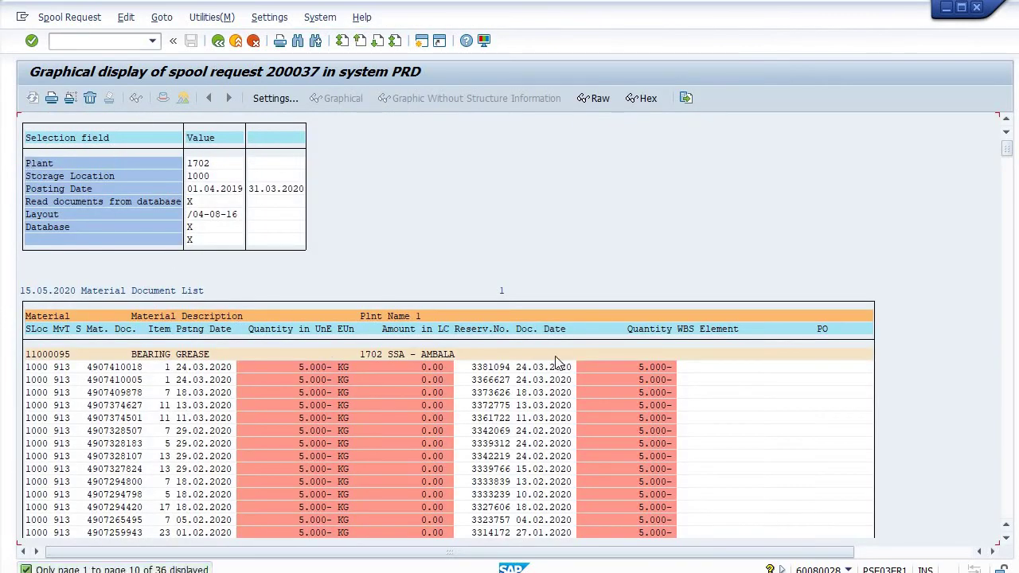
{"action": "left_click_drag", "start_coordinate": [1007, 152], "coordinate": [1007, 508]}
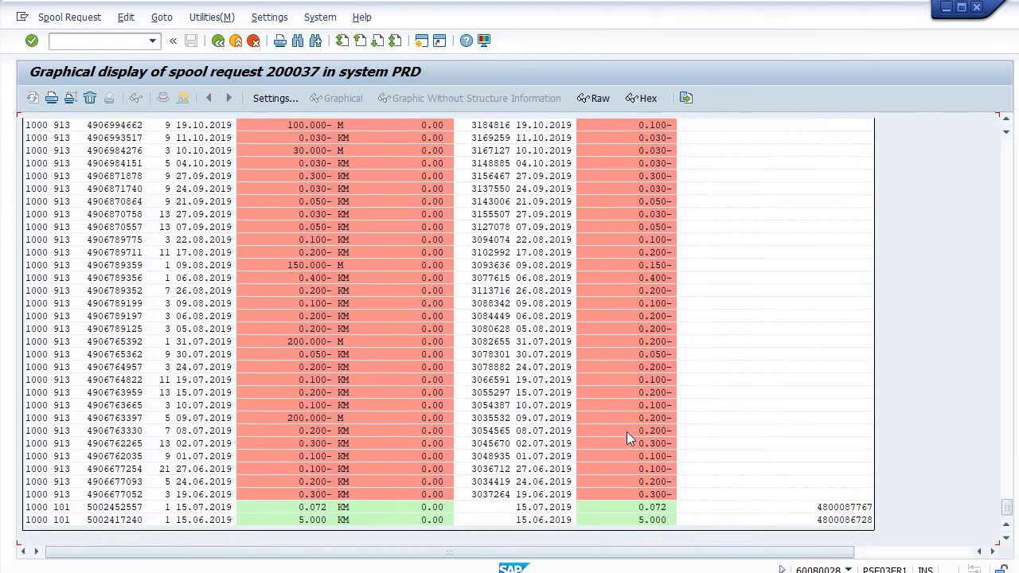
{"action": "scroll", "coordinate": [632, 427], "scroll_direction": "up", "scroll_amount": 1}
{"action": "scroll", "coordinate": [324, 227], "scroll_direction": "up", "scroll_amount": 1}
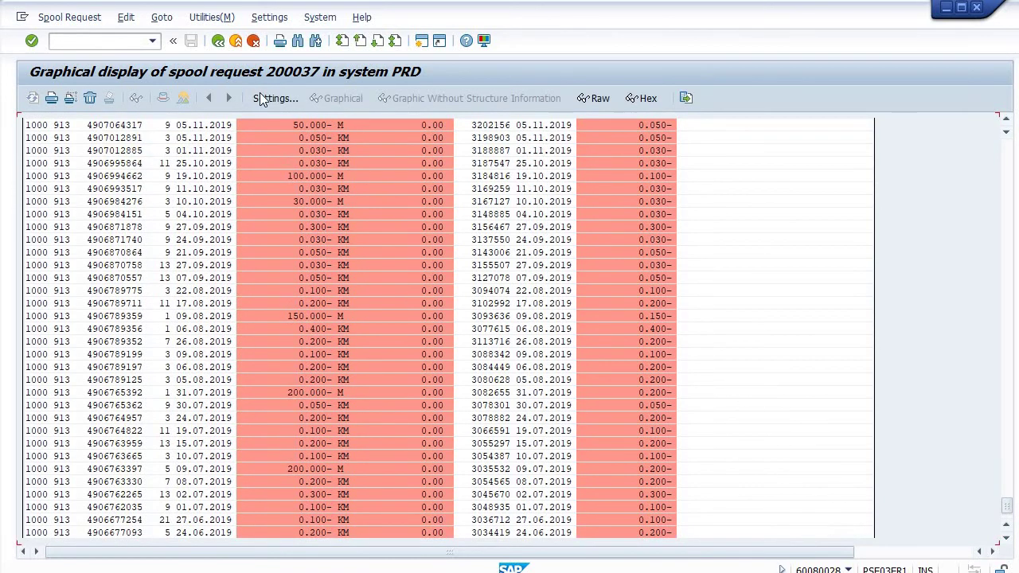
Step: Set the spool display to pages 1 to 36 and accept the memory overflow warning
{"action": "left_click", "coordinate": [262, 98]}
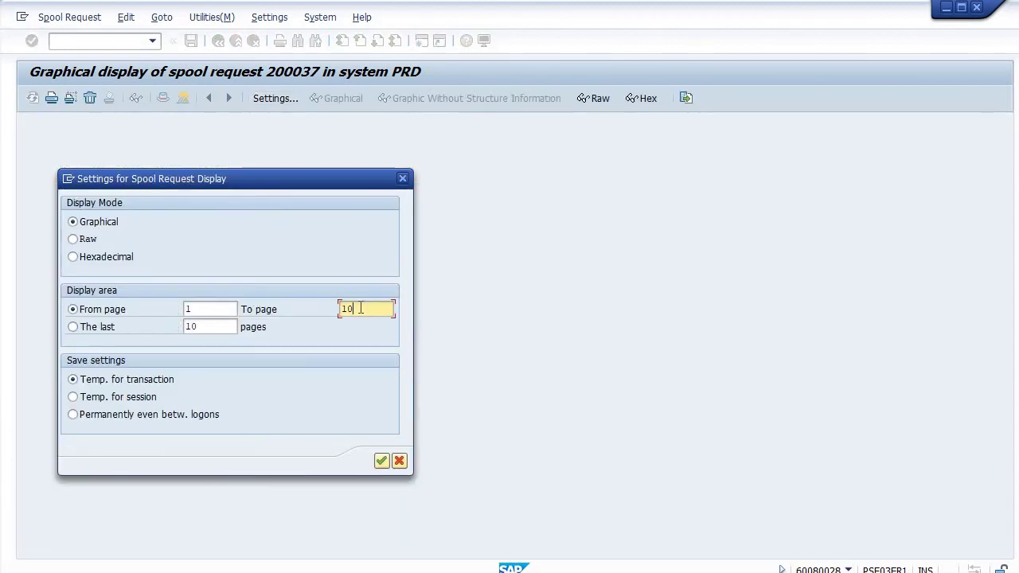
{"action": "key", "text": "BackSpace"}
{"action": "type", "text": "3"}
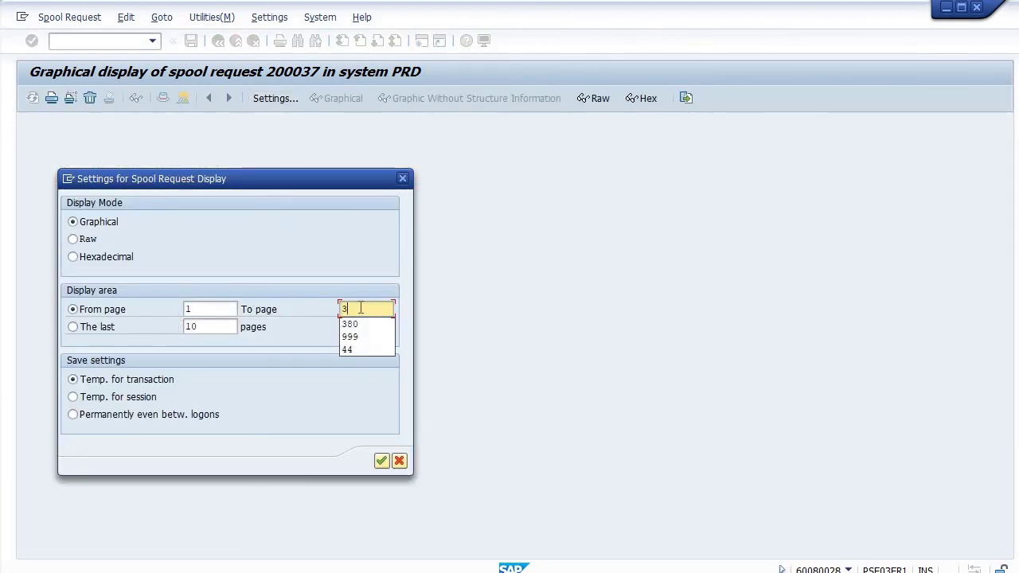
{"action": "type", "text": "6"}
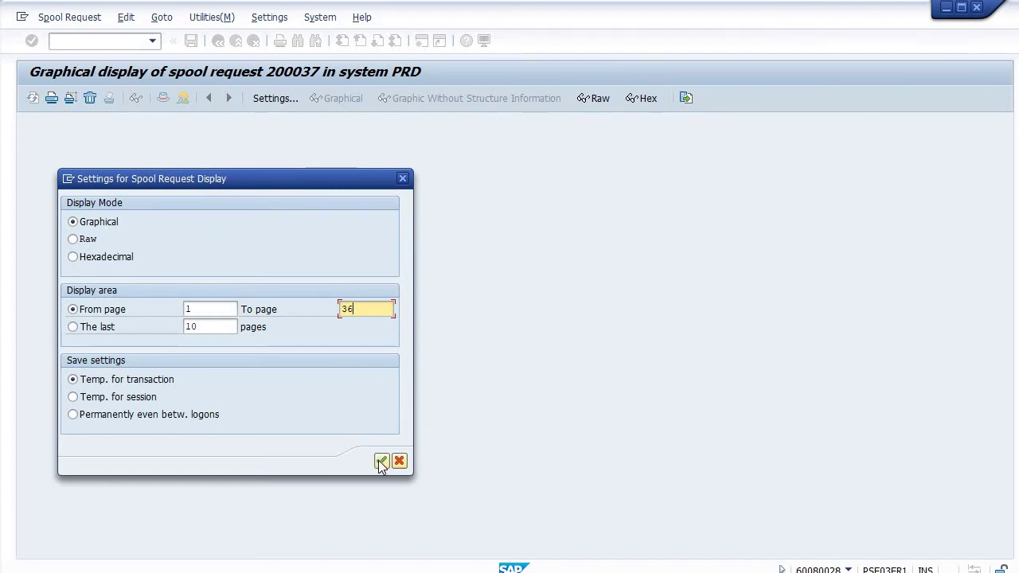
{"action": "left_click", "coordinate": [382, 462]}
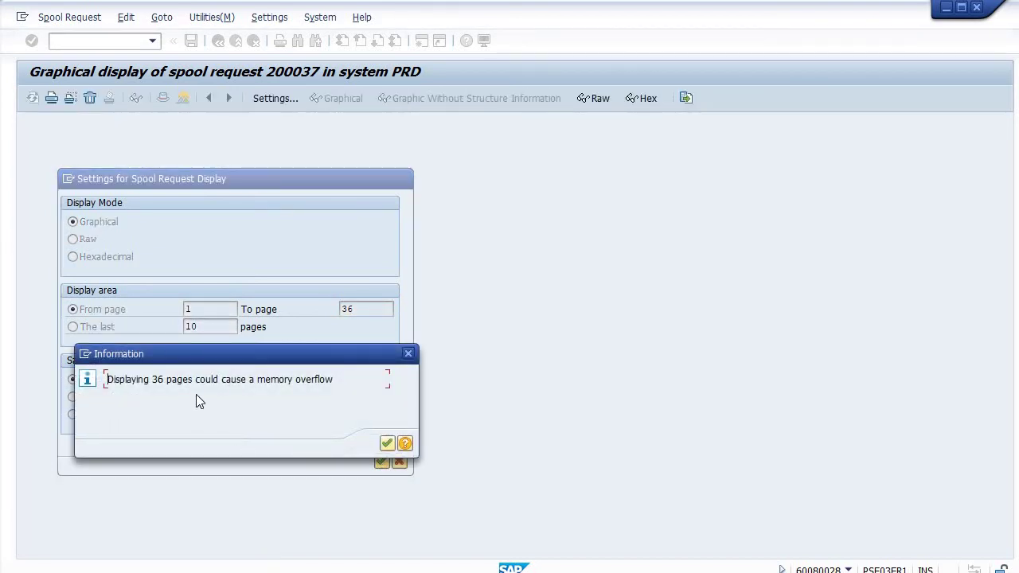
{"action": "left_click", "coordinate": [387, 442]}
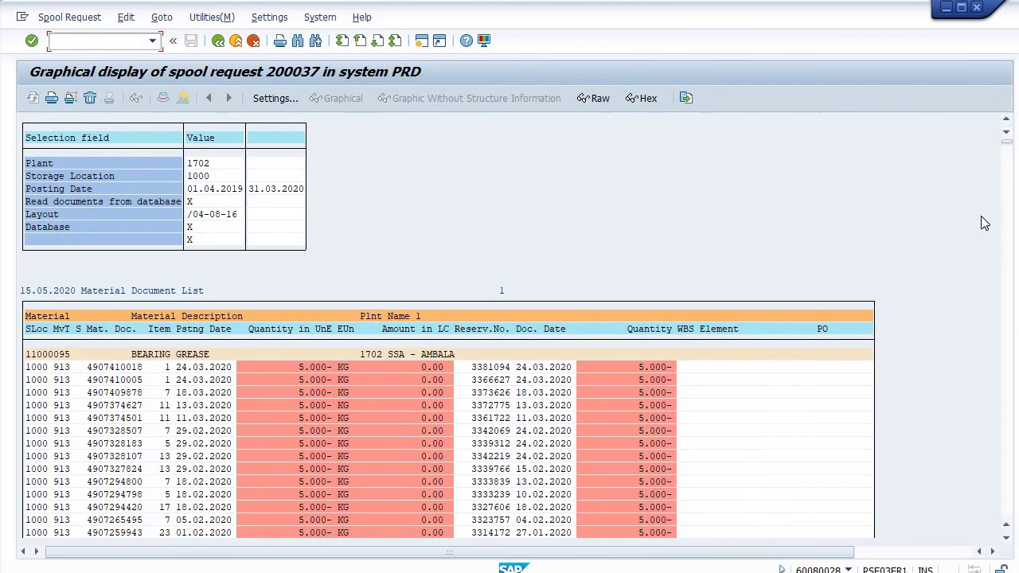
Step: Scroll the spool list from page 1 through page 17 and beyond
{"action": "scroll", "coordinate": [984, 225], "scroll_direction": "down", "scroll_amount": 1}
{"action": "scroll", "coordinate": [986, 232], "scroll_direction": "down", "scroll_amount": 2}
{"action": "scroll", "coordinate": [989, 239], "scroll_direction": "down", "scroll_amount": 1}
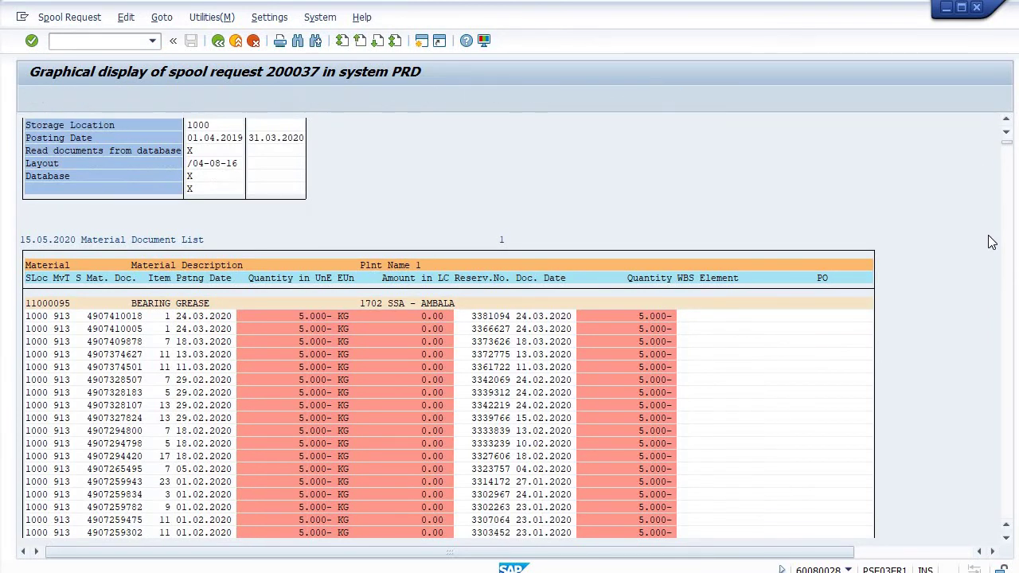
{"action": "scroll", "coordinate": [988, 243], "scroll_direction": "down", "scroll_amount": 2}
{"action": "scroll", "coordinate": [985, 244], "scroll_direction": "down", "scroll_amount": 1}
{"action": "scroll", "coordinate": [985, 243], "scroll_direction": "down", "scroll_amount": 2}
{"action": "scroll", "coordinate": [995, 223], "scroll_direction": "down", "scroll_amount": 2}
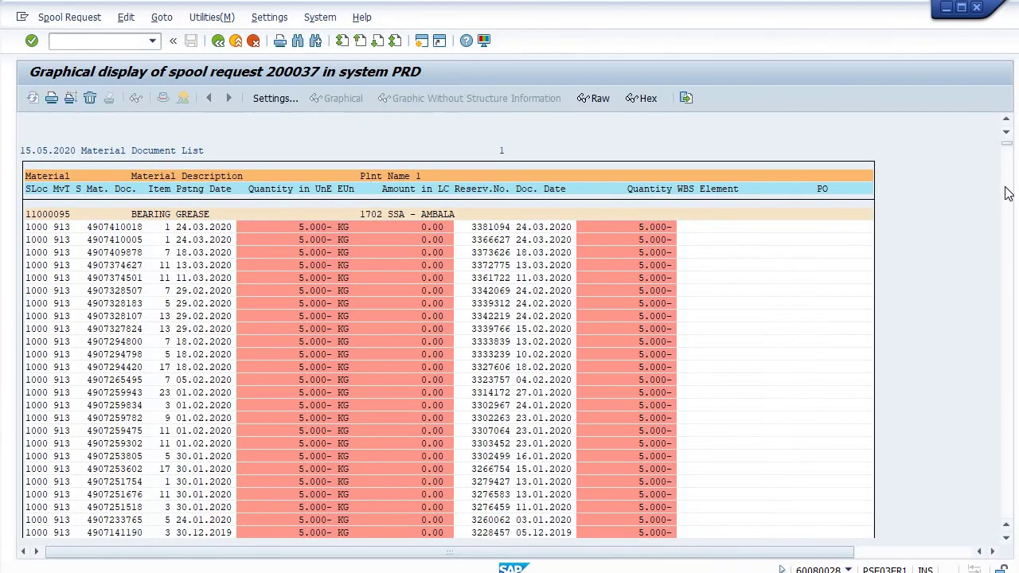
{"action": "scroll", "coordinate": [1008, 183], "scroll_direction": "down", "scroll_amount": 1}
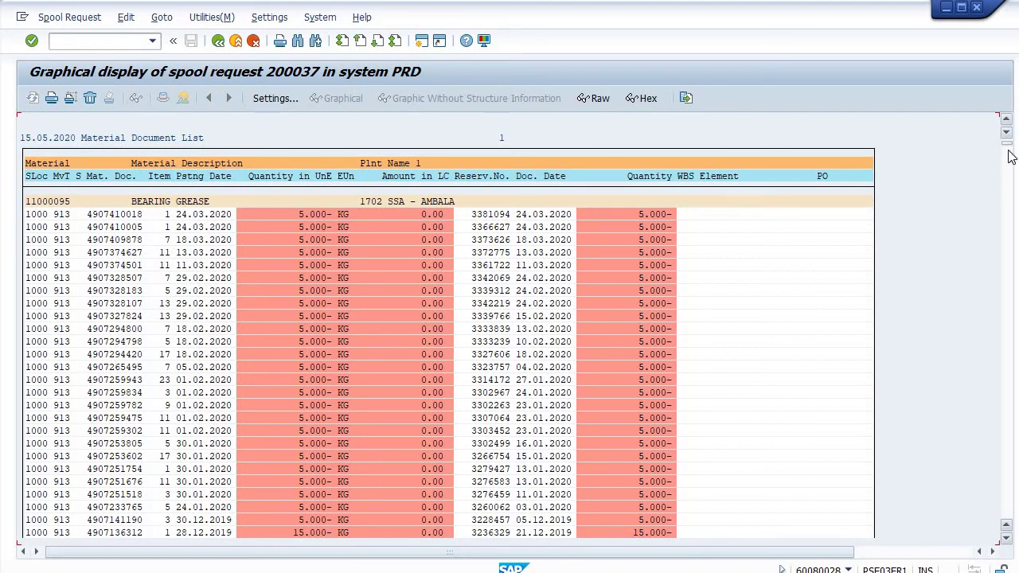
{"action": "left_click_drag", "start_coordinate": [1007, 148], "coordinate": [1006, 313]}
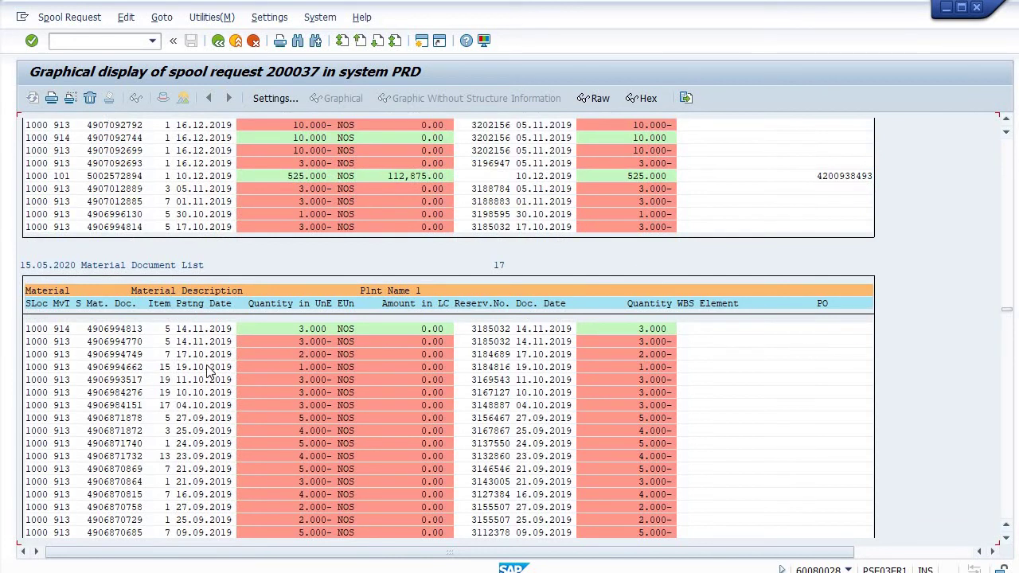
{"action": "scroll", "coordinate": [261, 225], "scroll_direction": "up", "scroll_amount": 1}
{"action": "scroll", "coordinate": [258, 219], "scroll_direction": "up", "scroll_amount": 1}
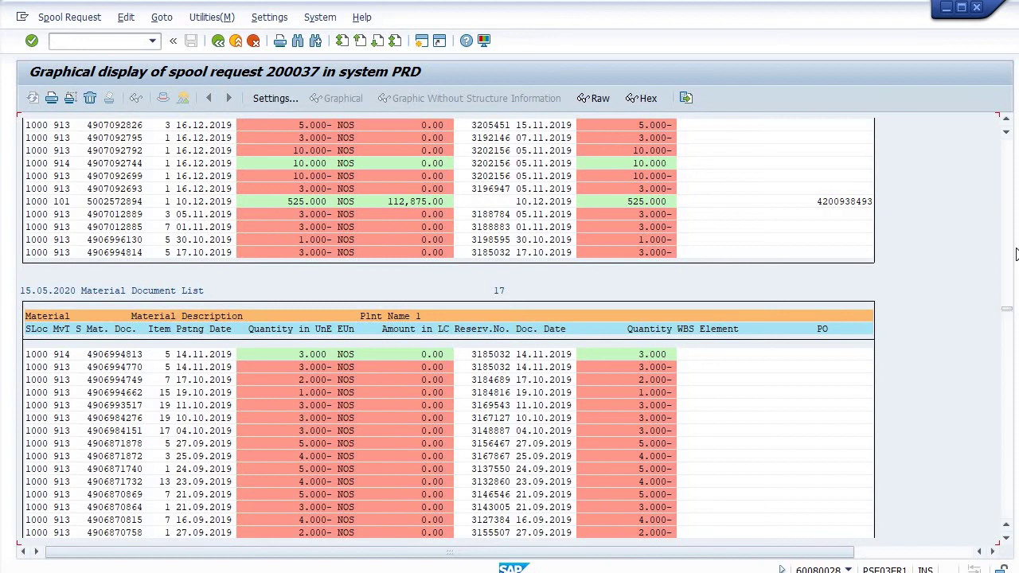
{"action": "left_click_drag", "start_coordinate": [1009, 316], "coordinate": [1008, 465]}
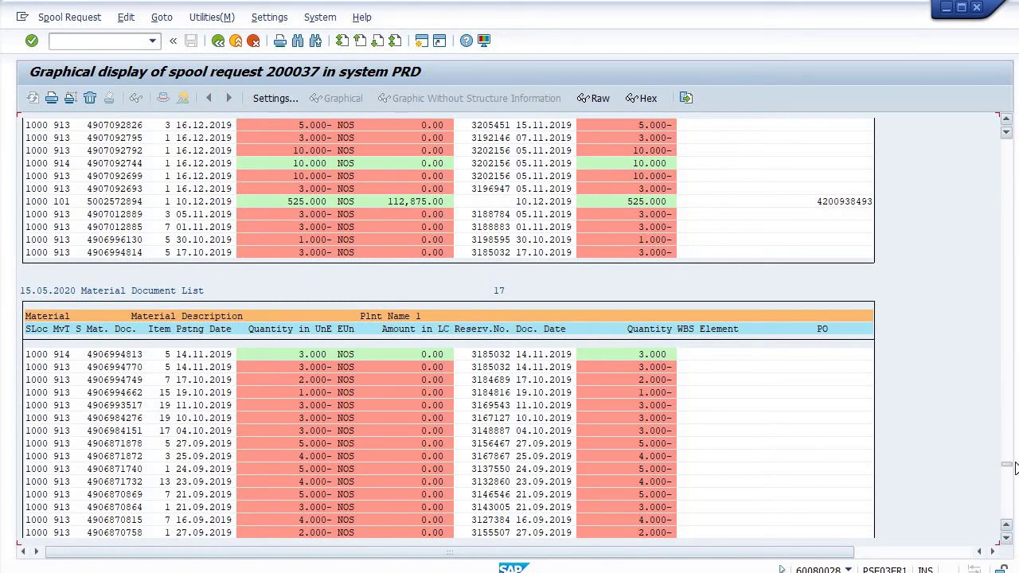
{"action": "scroll", "coordinate": [669, 449], "scroll_direction": "down", "scroll_amount": 1}
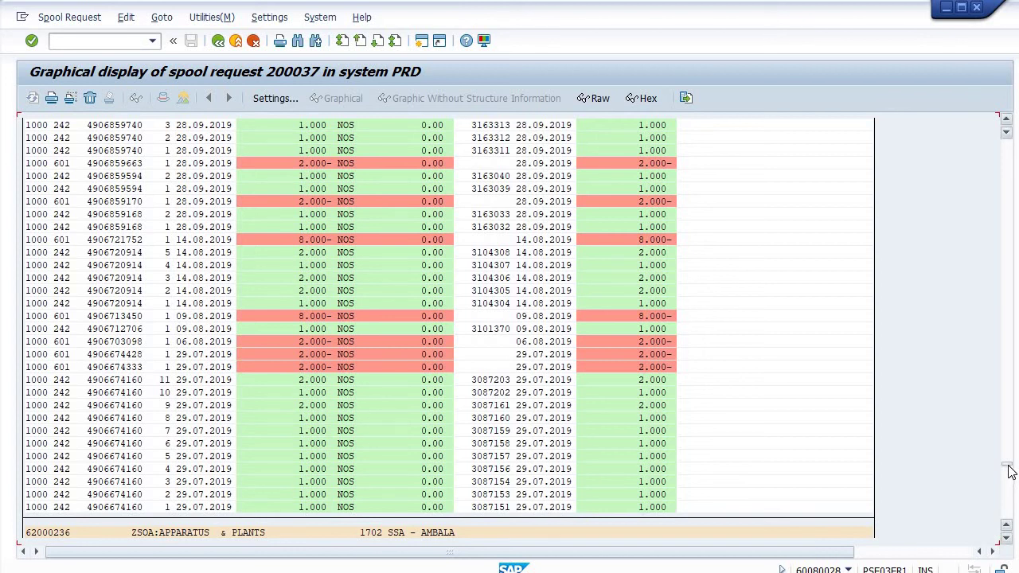
{"action": "left_click_drag", "start_coordinate": [1008, 466], "coordinate": [1009, 516]}
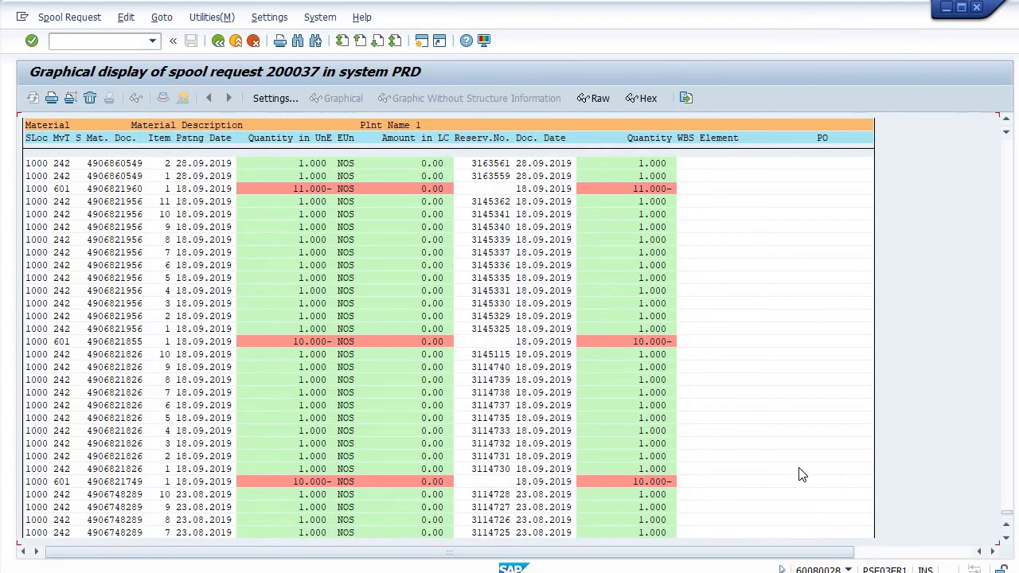
Step: Save the spool list to a local file in Spreadsheet format
{"action": "left_click", "coordinate": [688, 100]}
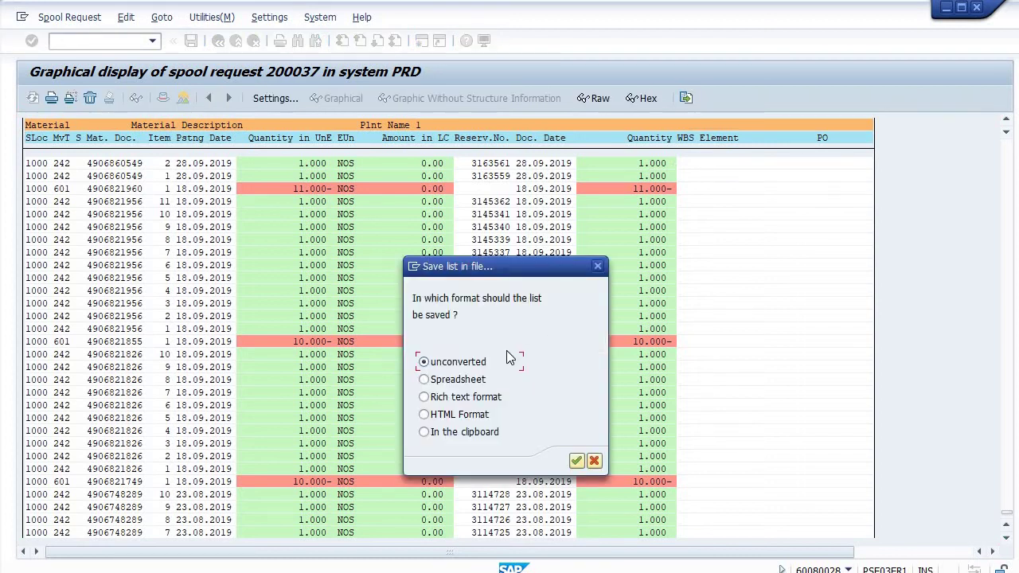
{"action": "left_click", "coordinate": [450, 380]}
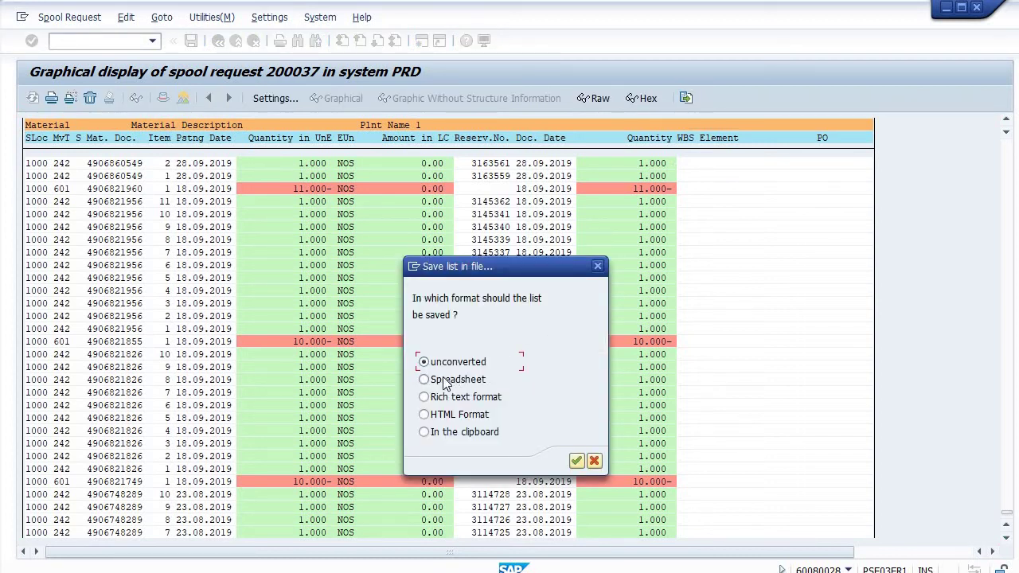
{"action": "left_click", "coordinate": [576, 462]}
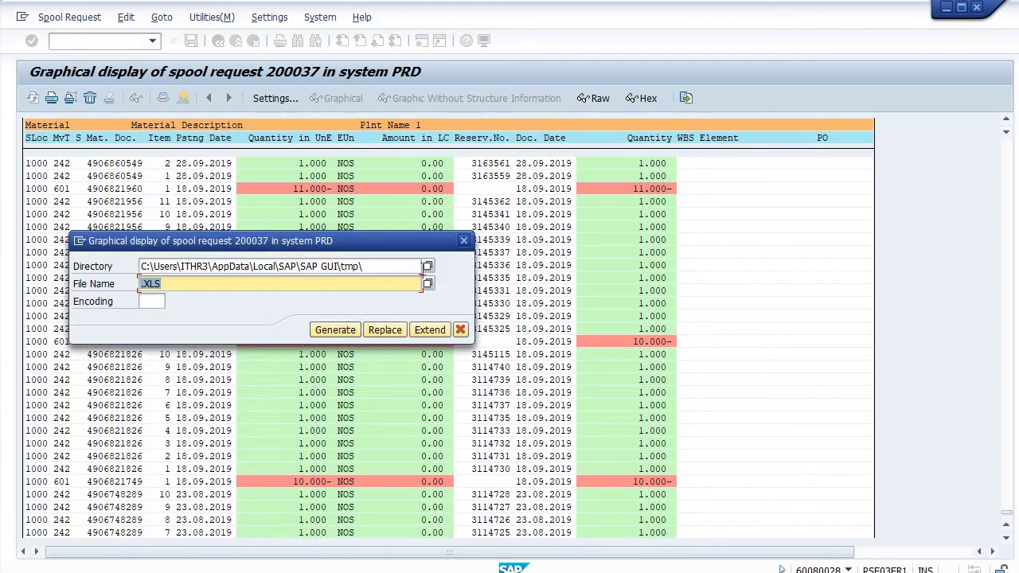
Step: Name the file 1702_1000_2019.XLS on the Desktop and generate it
{"action": "left_click", "coordinate": [429, 267]}
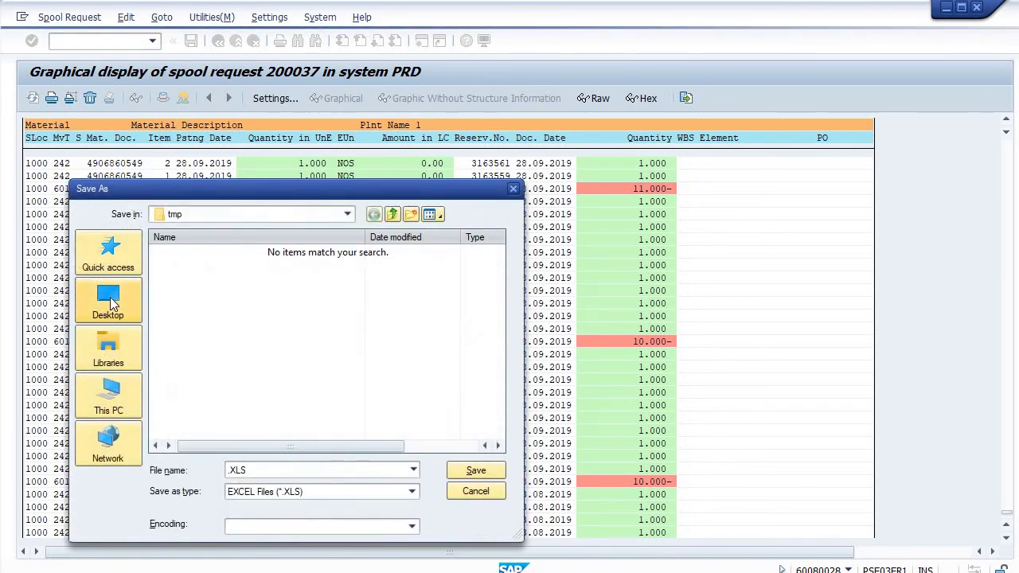
{"action": "left_click", "coordinate": [109, 301]}
{"action": "left_click", "coordinate": [255, 469]}
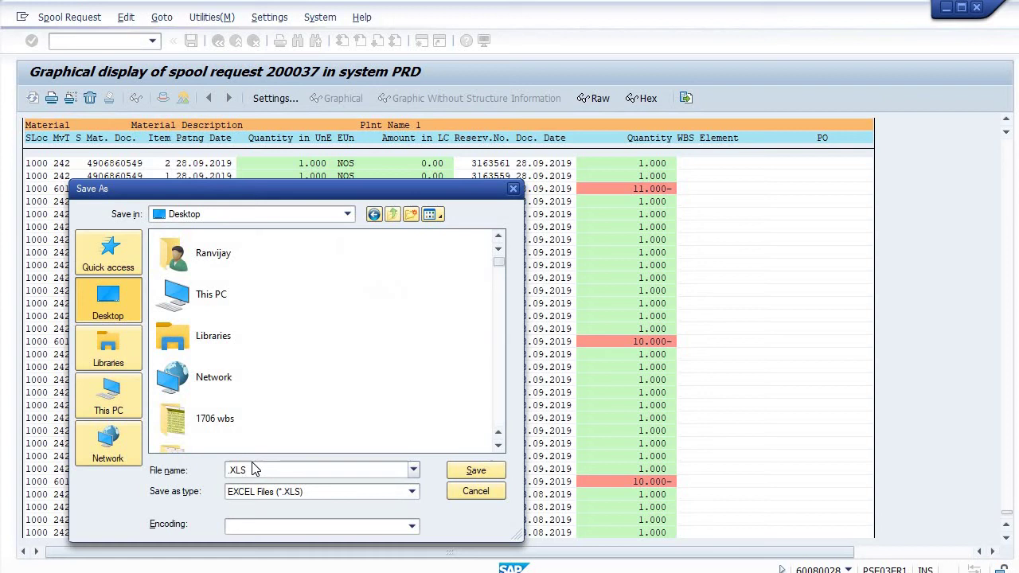
{"action": "key", "text": "BackSpace"}
{"action": "key", "text": "BackSpace"}
{"action": "key", "text": "BackSpace"}
{"action": "type", "text": "17"}
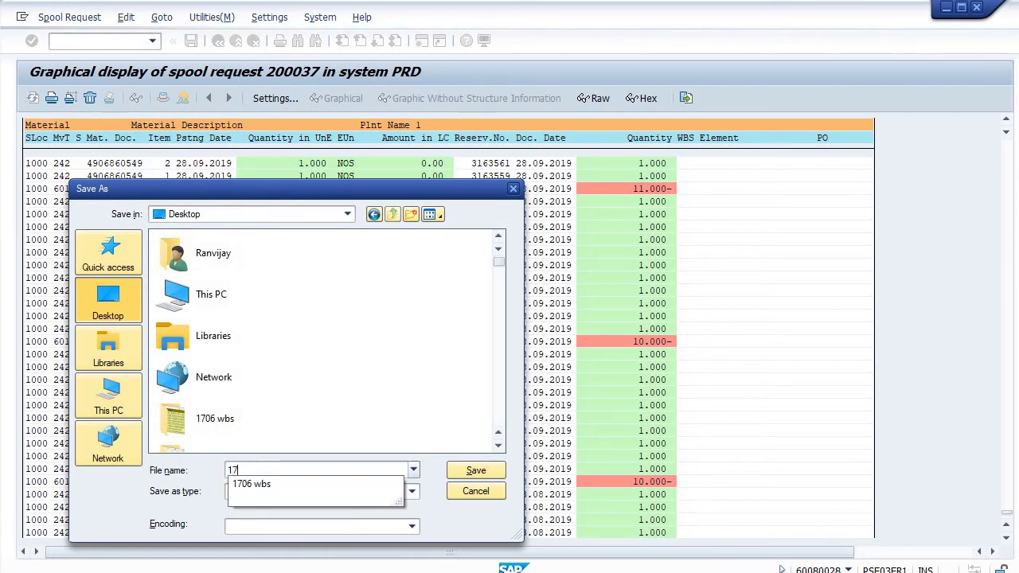
{"action": "type", "text": "02_1"}
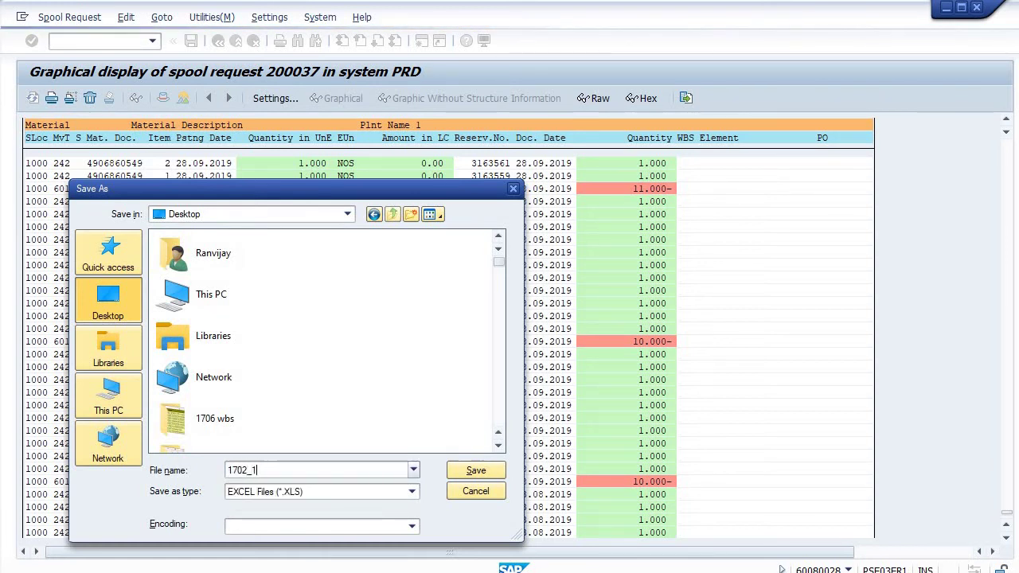
{"action": "type", "text": "000_"}
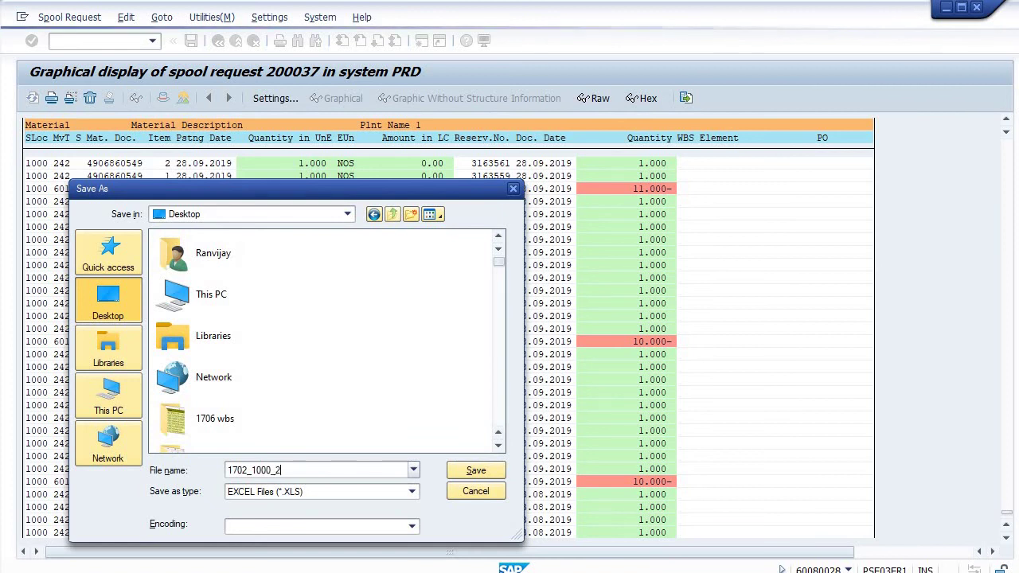
{"action": "type", "text": "2019"}
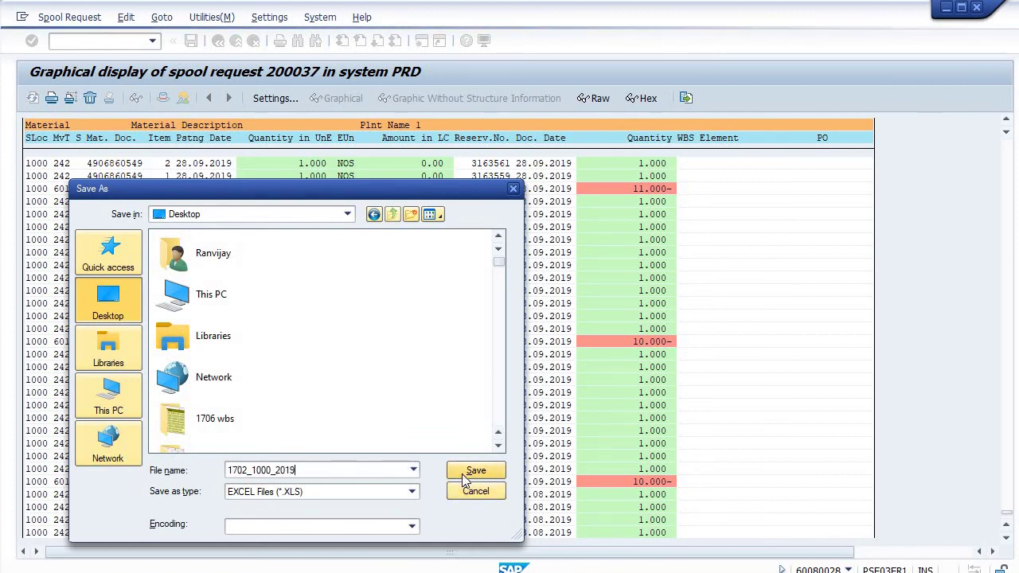
{"action": "left_click", "coordinate": [467, 472]}
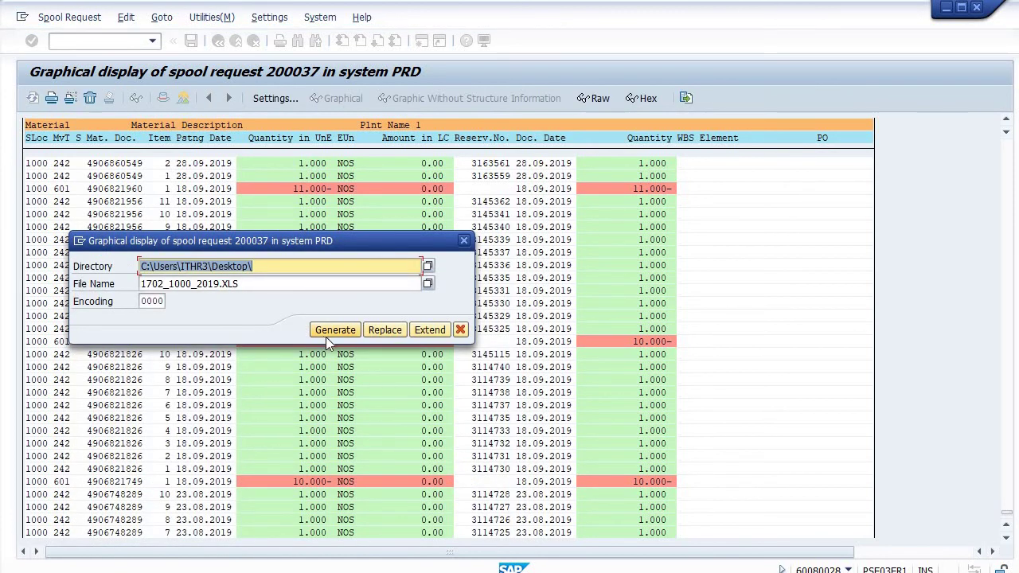
{"action": "left_click", "coordinate": [327, 332]}
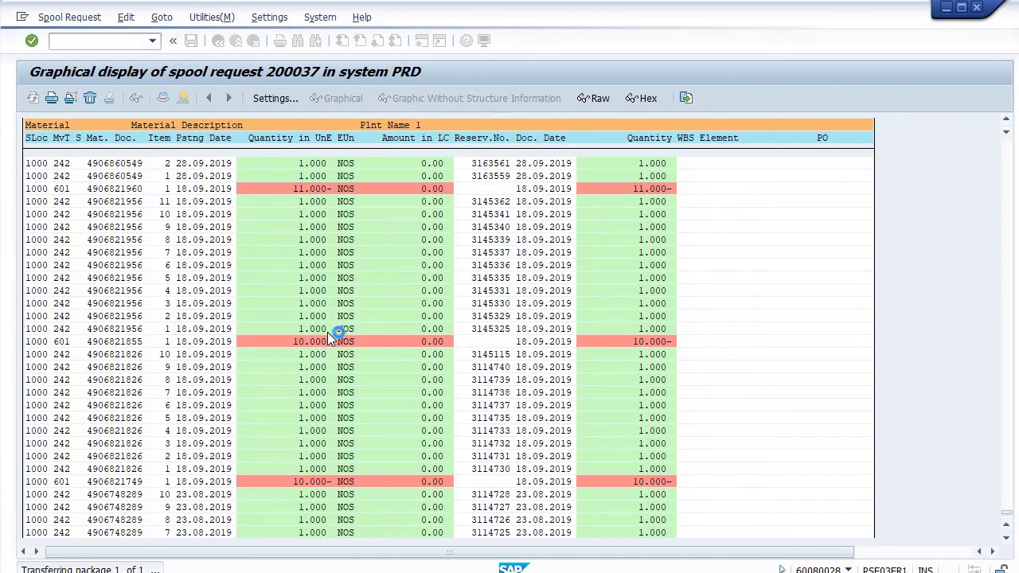
Step: Allow the SAP file creation, then open 1702_1000_2019.XLS in Excel and scroll its rows
{"action": "left_click", "coordinate": [341, 394]}
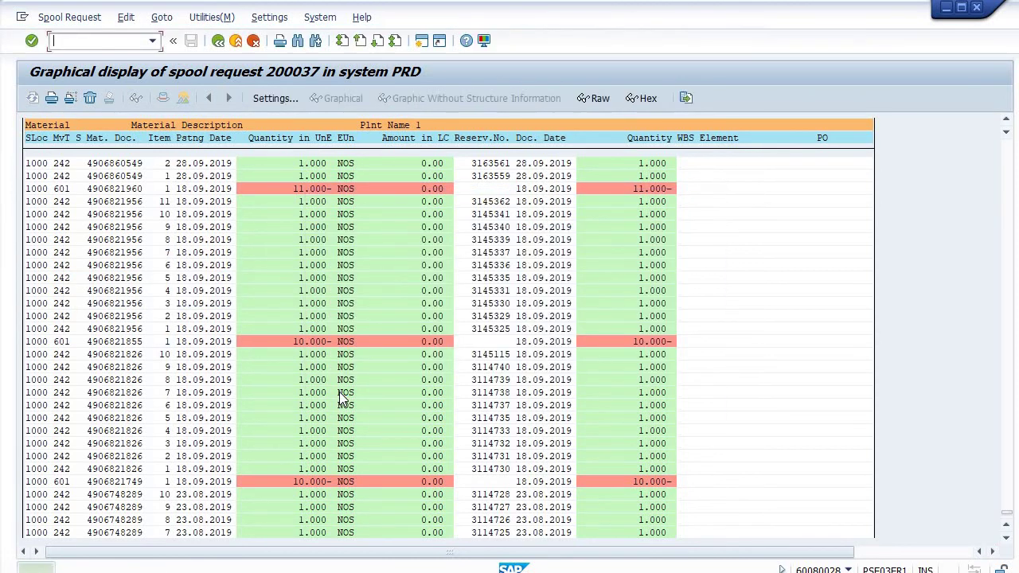
{"action": "left_click", "coordinate": [950, 9]}
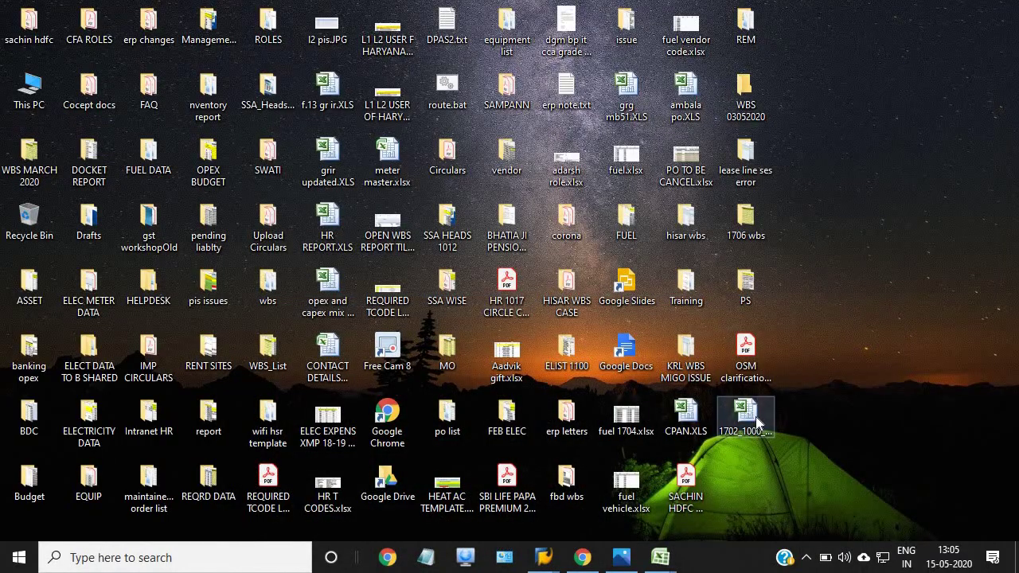
{"action": "left_click", "coordinate": [755, 416]}
{"action": "double_click", "coordinate": [758, 425]}
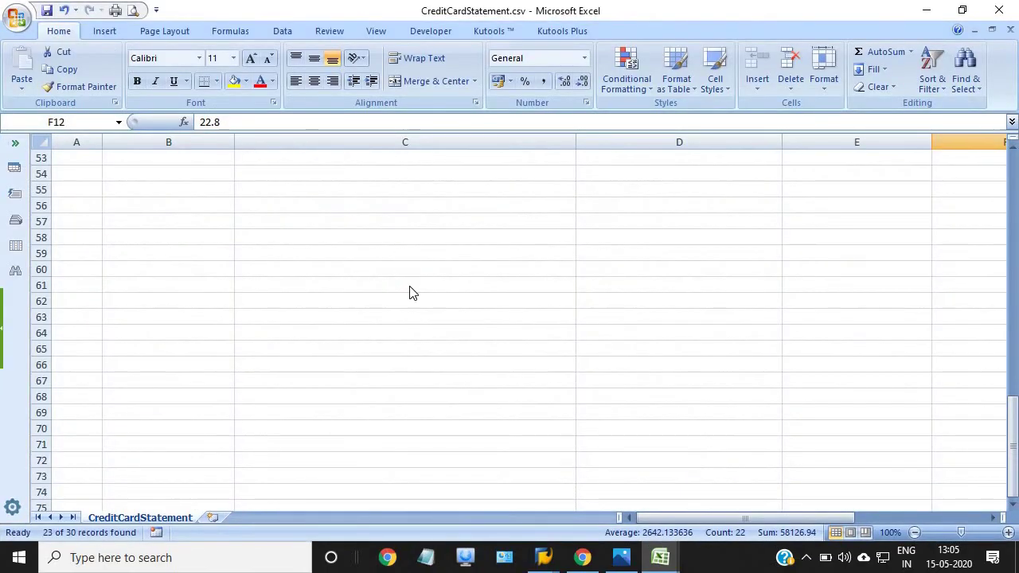
{"action": "left_click", "coordinate": [434, 319]}
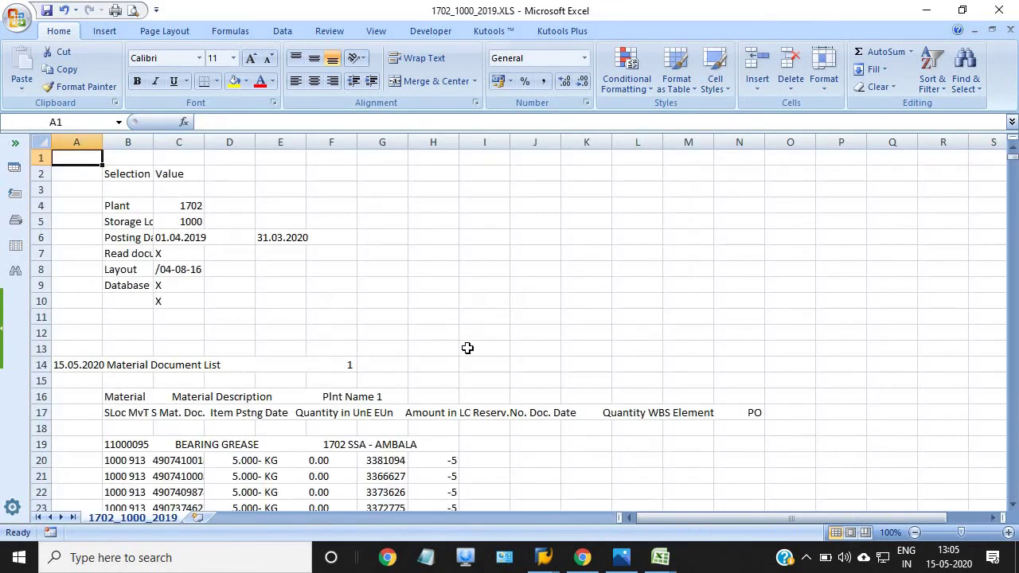
{"action": "scroll", "coordinate": [470, 352], "scroll_direction": "down", "scroll_amount": 5}
{"action": "scroll", "coordinate": [471, 355], "scroll_direction": "down", "scroll_amount": 2}
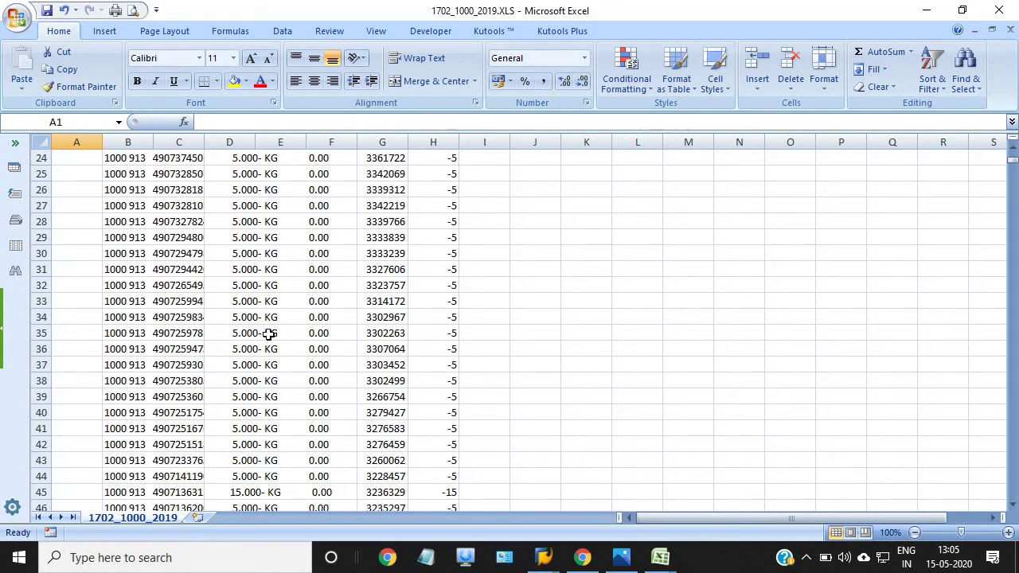